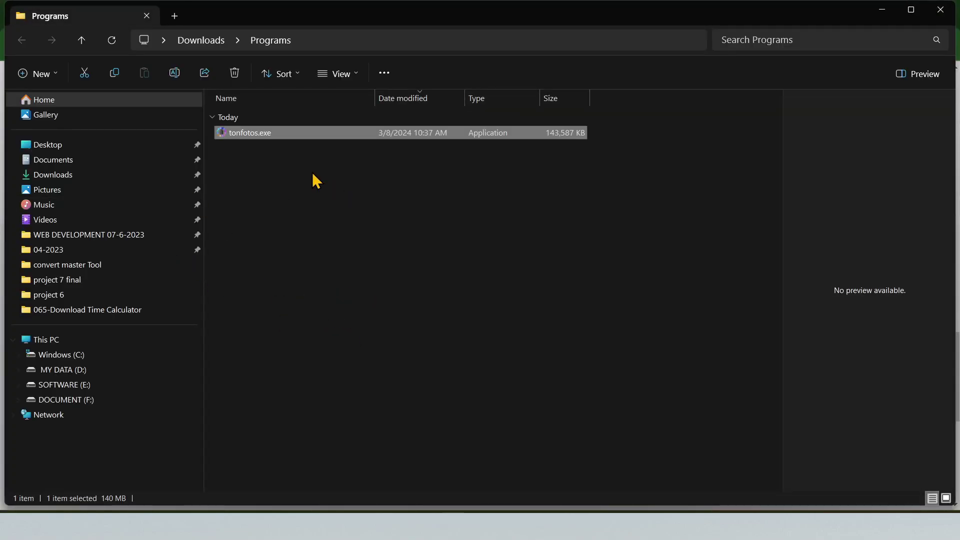
# Launch tonfotos.exe, accept the license with usage statistics allowed, and start the free version
pyautogui.doubleClick(320, 134)
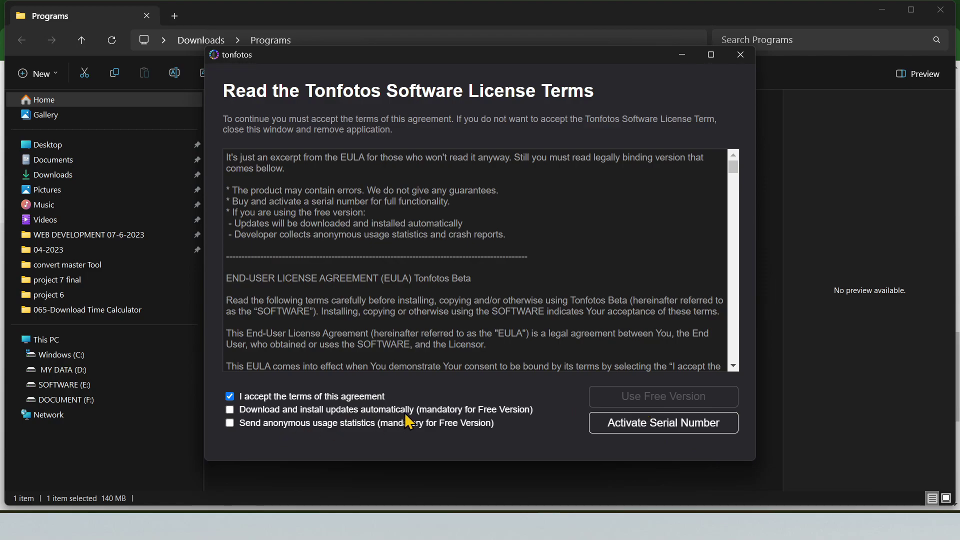
pyautogui.click(363, 424)
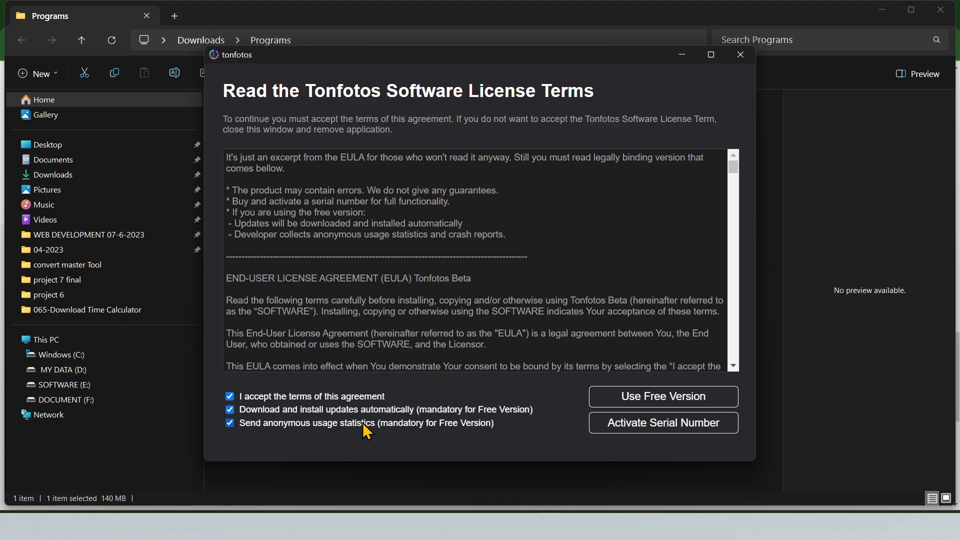
pyautogui.click(674, 403)
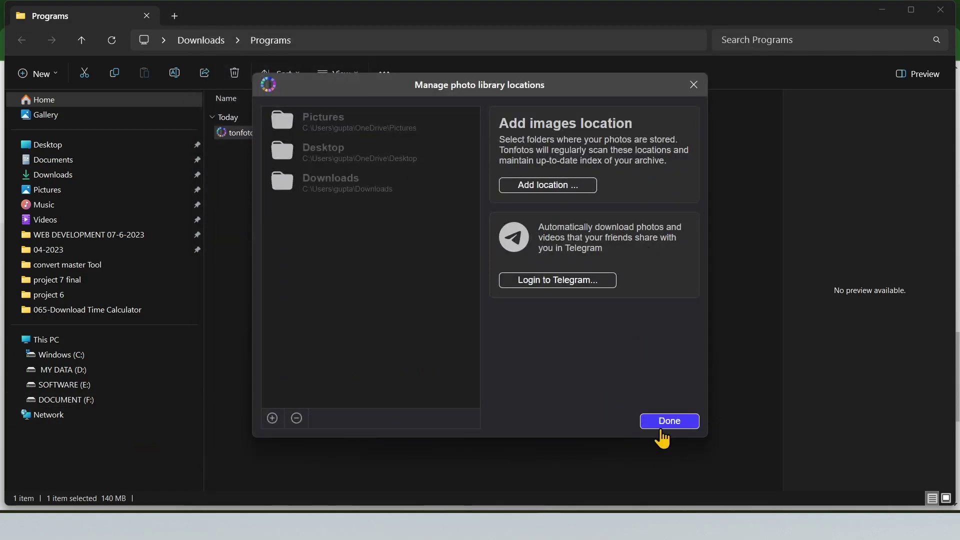
# Keep the default Pictures, Desktop and Downloads library locations and pick the Dark theme
pyautogui.click(669, 422)
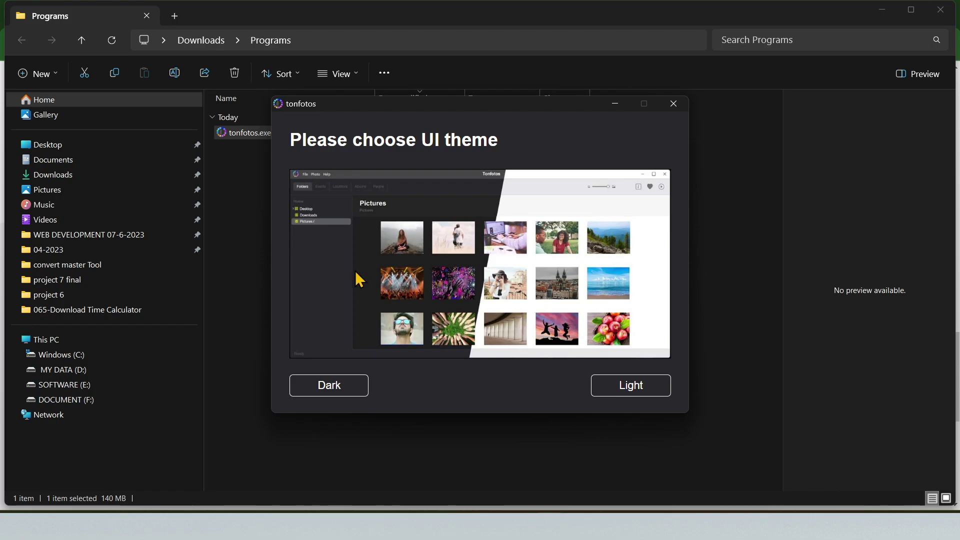
pyautogui.click(331, 386)
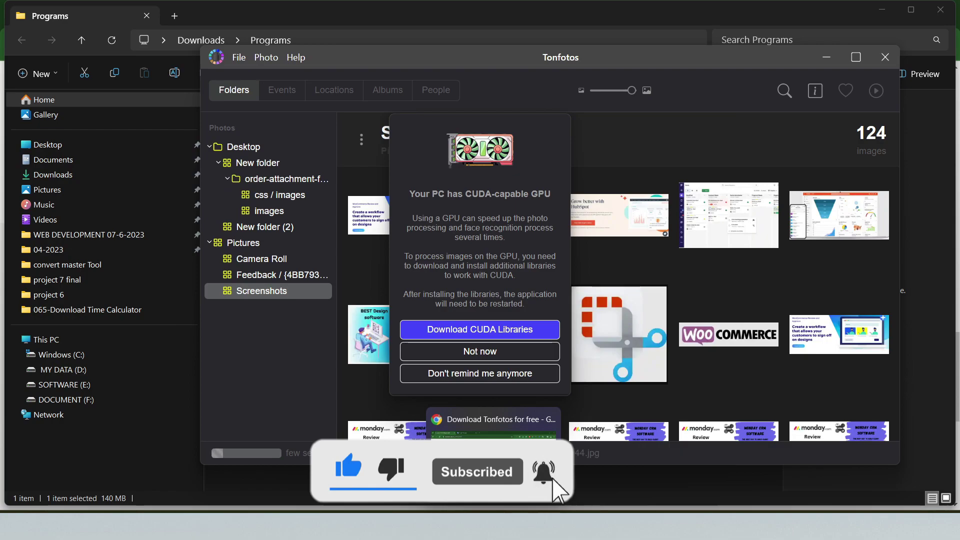
# Download the Windows CUDA Runtime plugin, TonfotosCudaPlugin.msi, into Downloads\Programs
pyautogui.click(514, 508)
pyautogui.scroll(-5, 583, 368)
pyautogui.scroll(15, 584, 370)
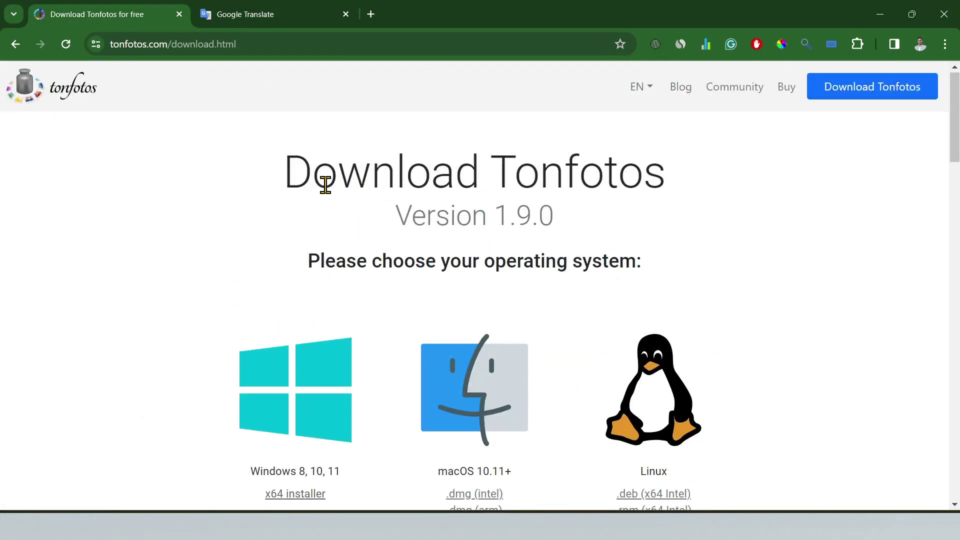
pyautogui.moveTo(481, 174); pyautogui.dragTo(698, 189)
pyautogui.scroll(-15, 480, 339)
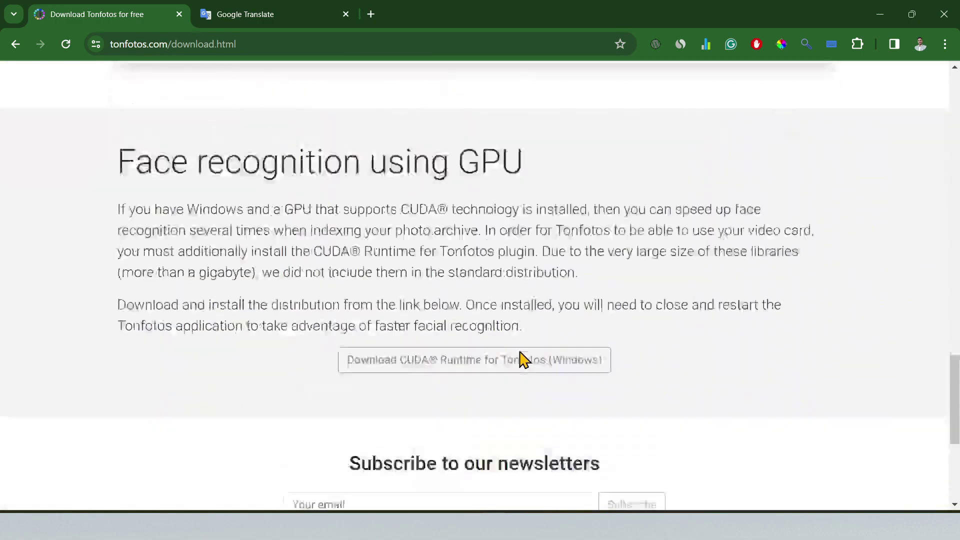
pyautogui.scroll(3, 440, 241)
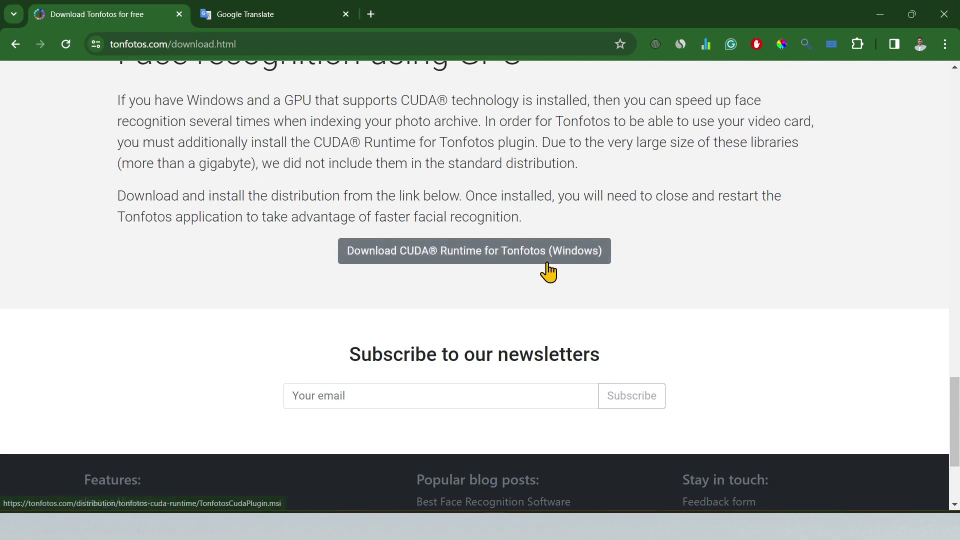
pyautogui.click(505, 253)
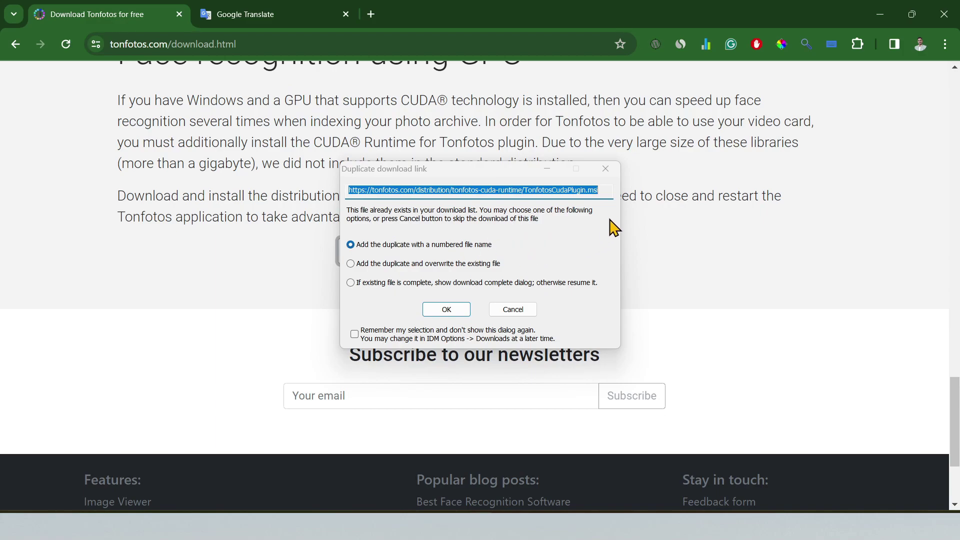
pyautogui.click(459, 311)
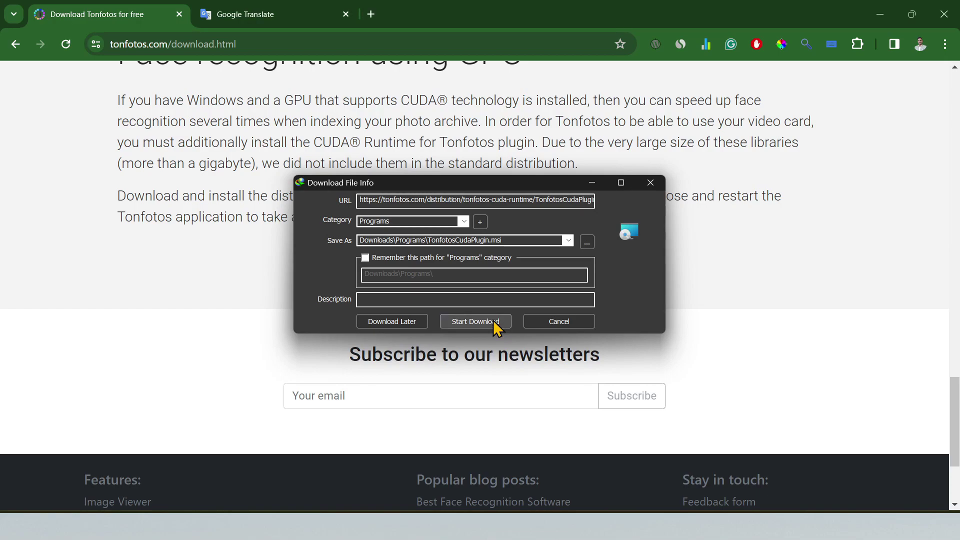
pyautogui.click(491, 323)
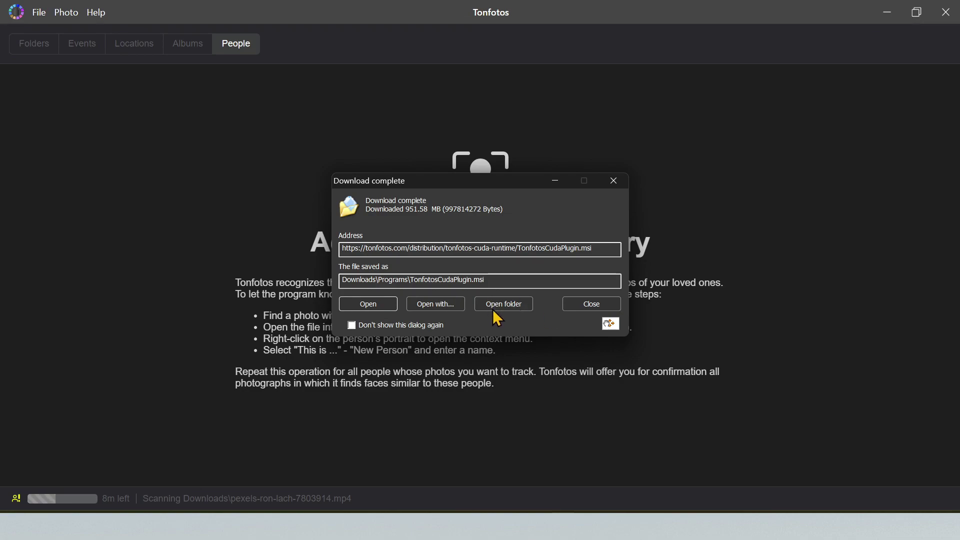
# Open the Programs folder and run the TonfotosCudaPlugin.msi installer
pyautogui.click(505, 304)
pyautogui.rightClick(317, 133)
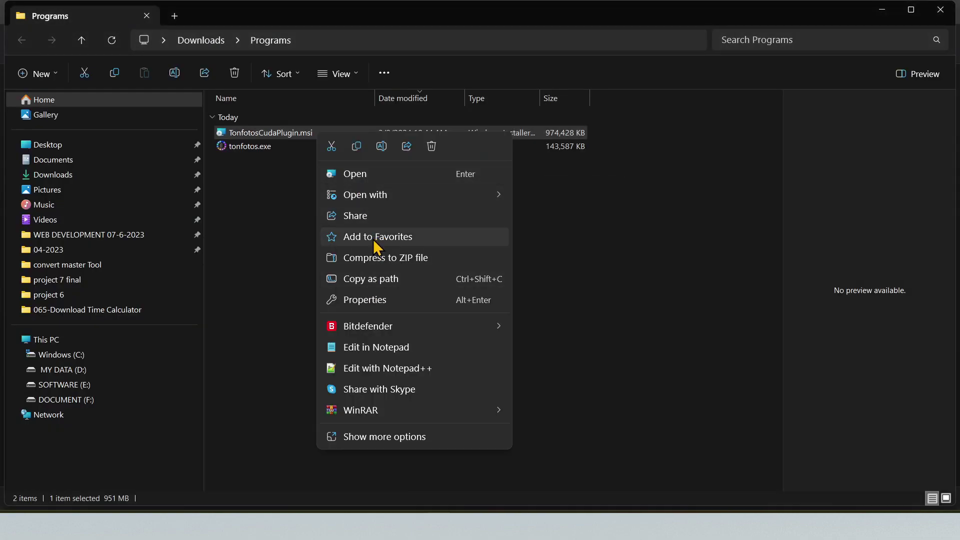
pyautogui.click(367, 179)
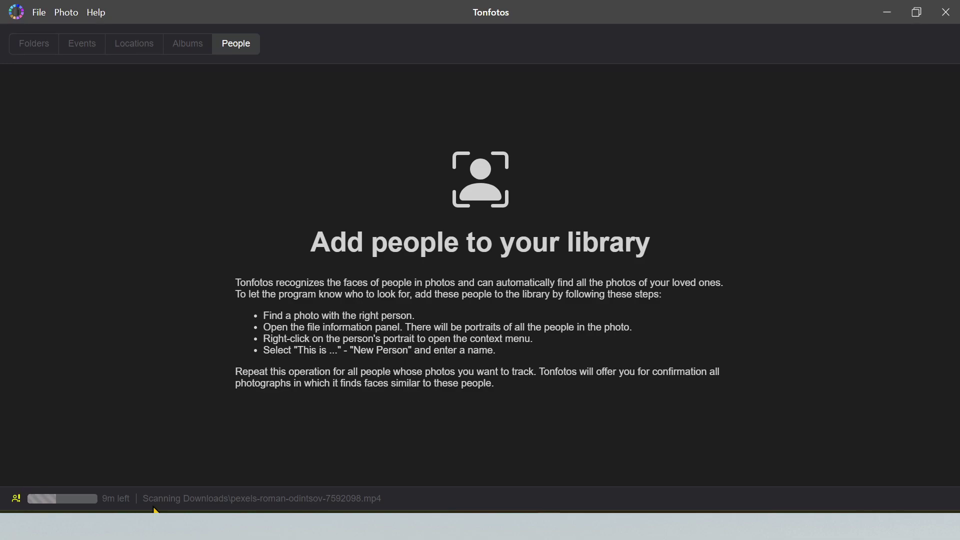
# In Folders view, collapse Desktop and Downloads and show the Pictures folder's photos
pyautogui.click(28, 48)
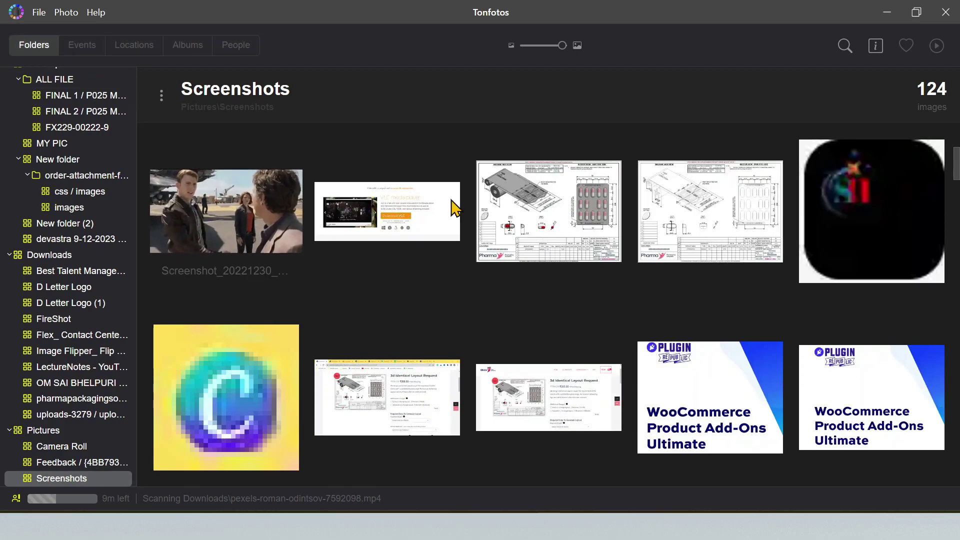
pyautogui.scroll(-10, 606, 299)
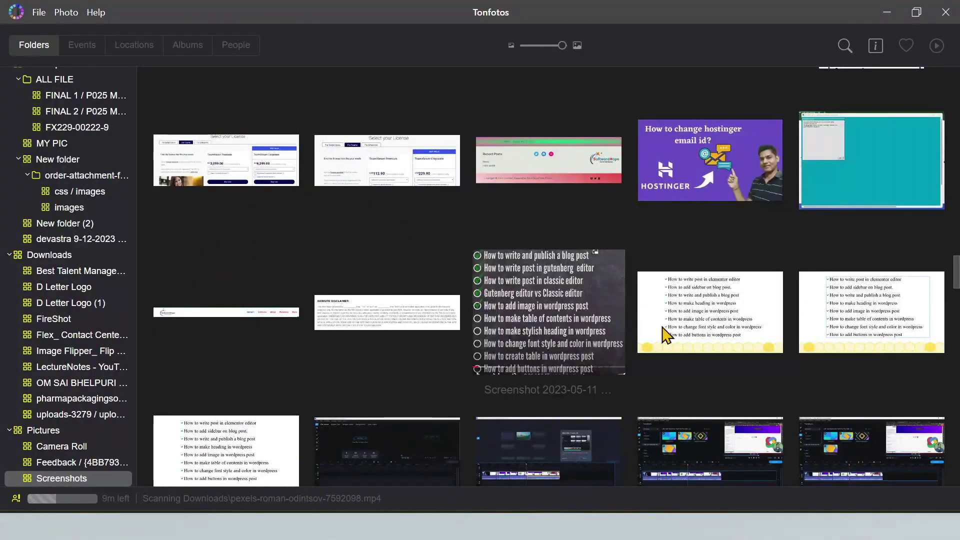
pyautogui.scroll(-10, 724, 346)
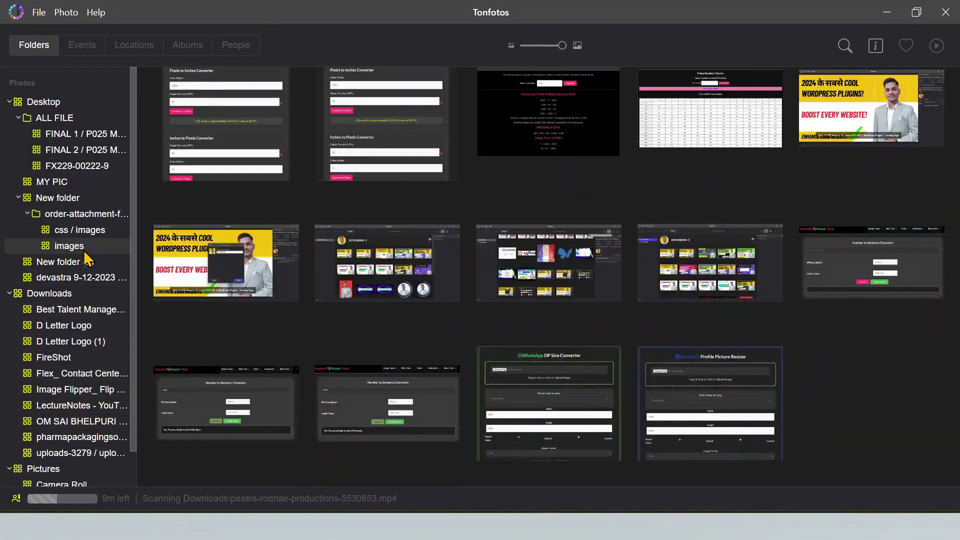
pyautogui.scroll(-2, 84, 208)
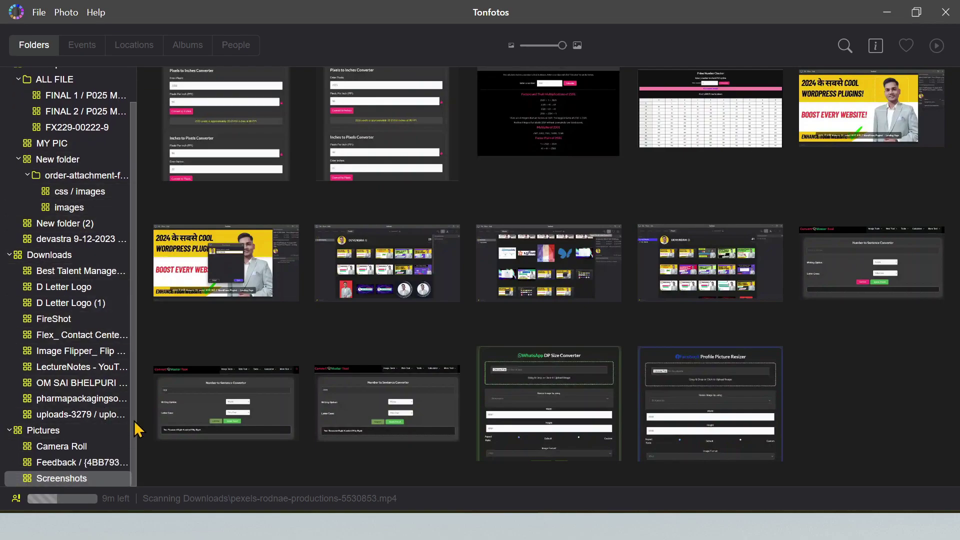
pyautogui.scroll(1, 100, 225)
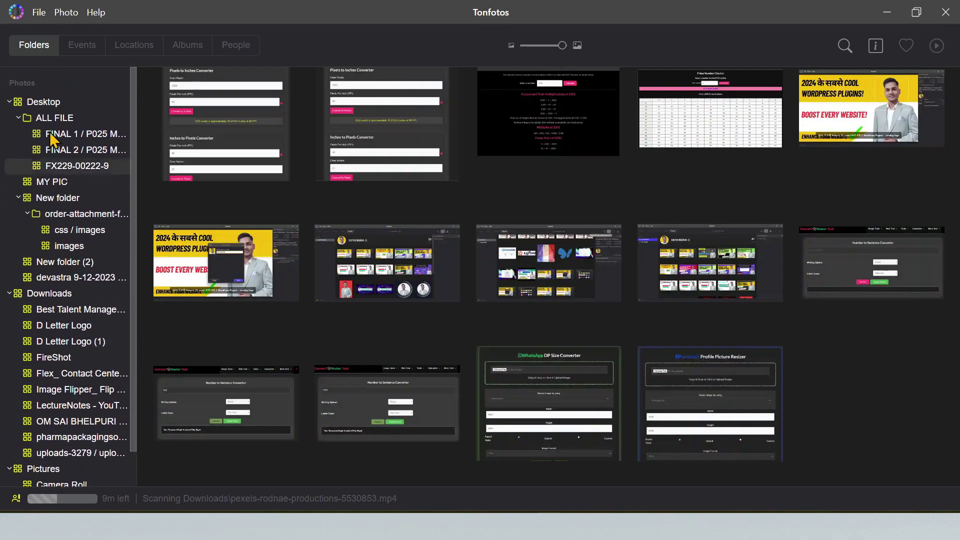
pyautogui.click(9, 101)
pyautogui.click(9, 118)
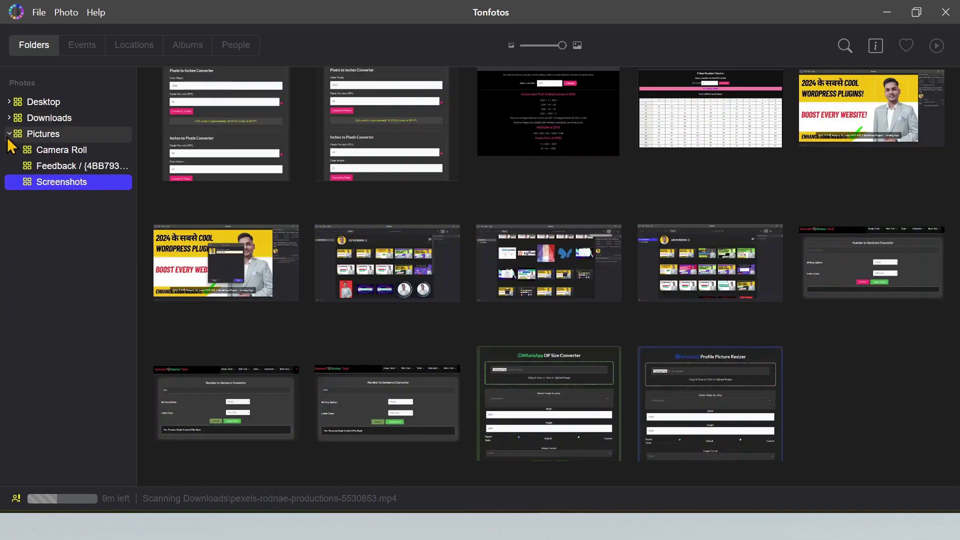
pyautogui.click(10, 134)
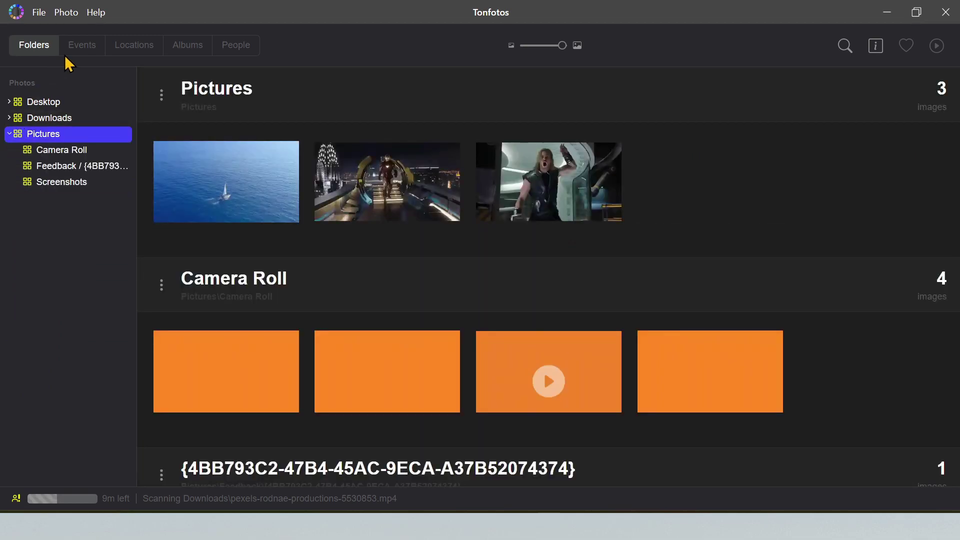
# Browse the events timeline, jumping to September 2022, February, April and June 2023
pyautogui.click(86, 45)
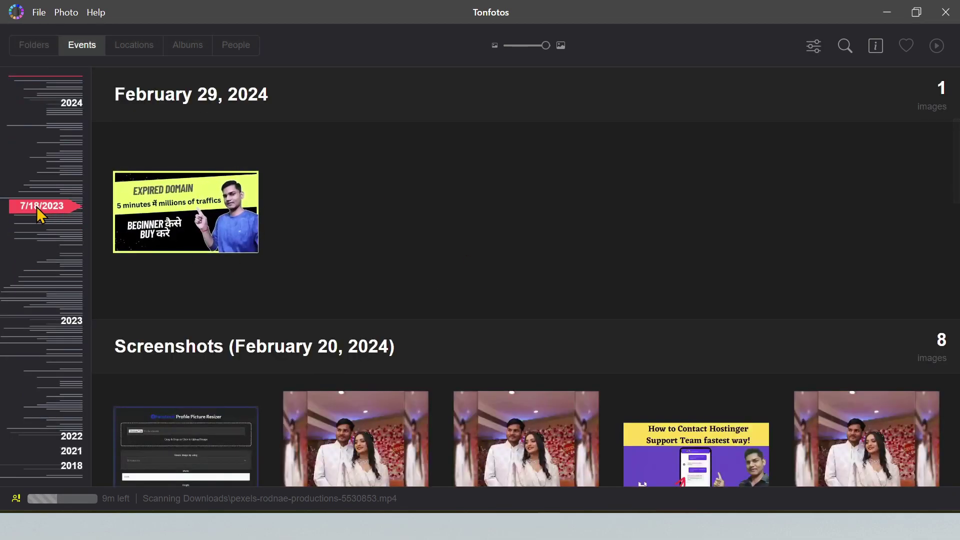
pyautogui.moveTo(953, 188); pyautogui.dragTo(953, 439)
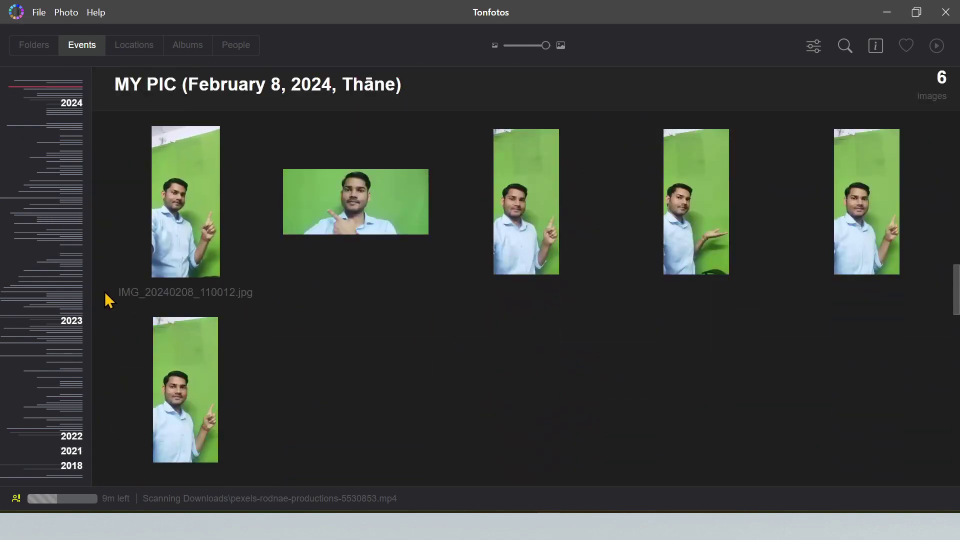
pyautogui.click(56, 286)
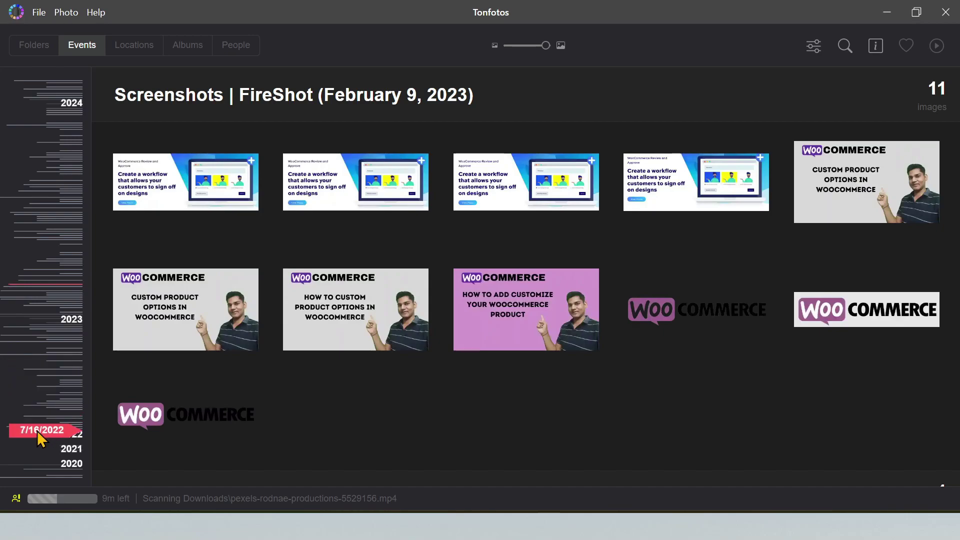
pyautogui.click(46, 417)
pyautogui.click(78, 254)
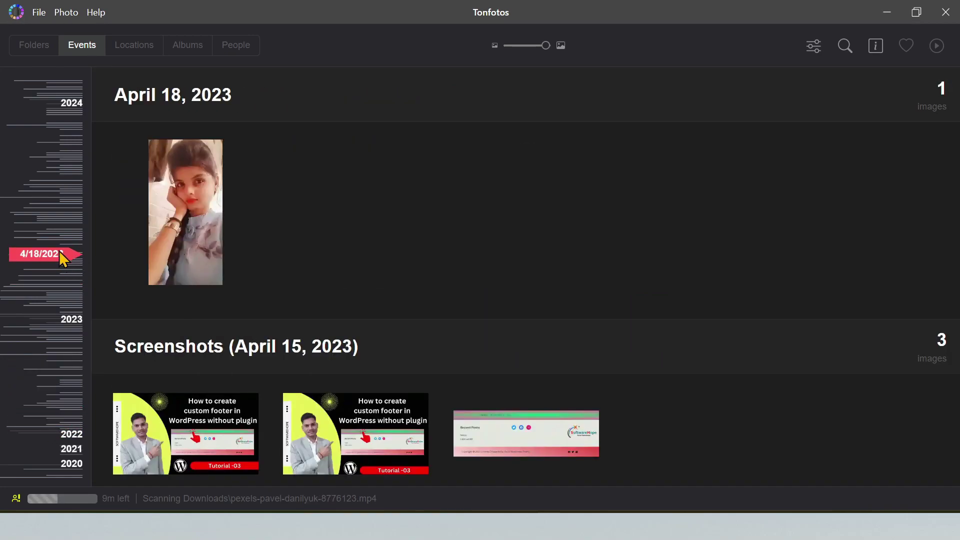
pyautogui.click(56, 218)
pyautogui.scroll(-10, 55, 206)
# View the locations map, then select age5-12.jpg and age2-4.jpg in the Recents album
pyautogui.click(141, 49)
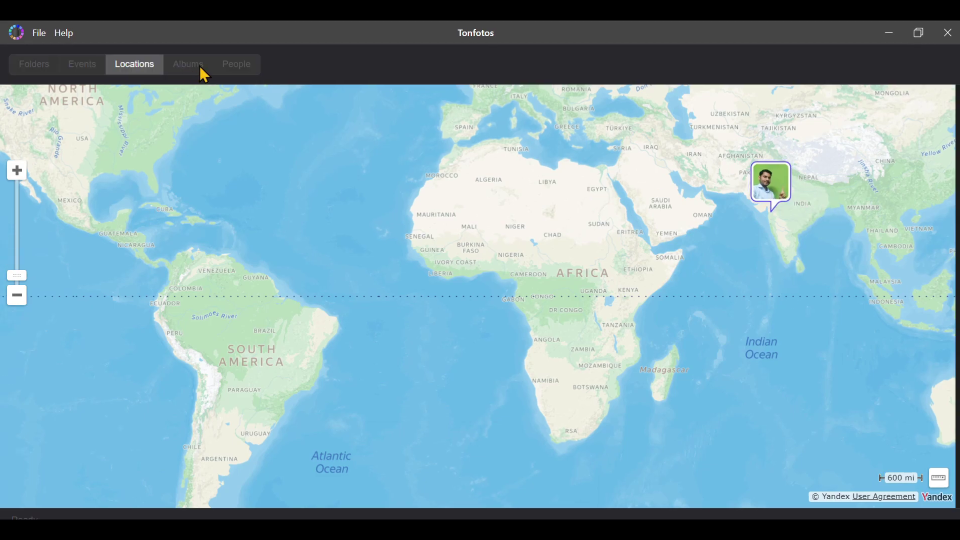
pyautogui.click(188, 65)
pyautogui.scroll(-3, 598, 348)
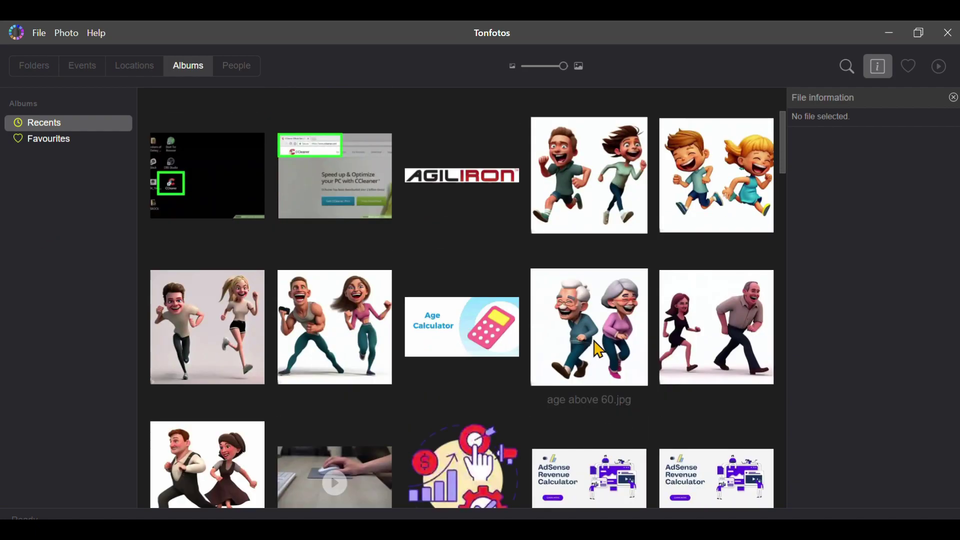
pyautogui.scroll(5, 597, 347)
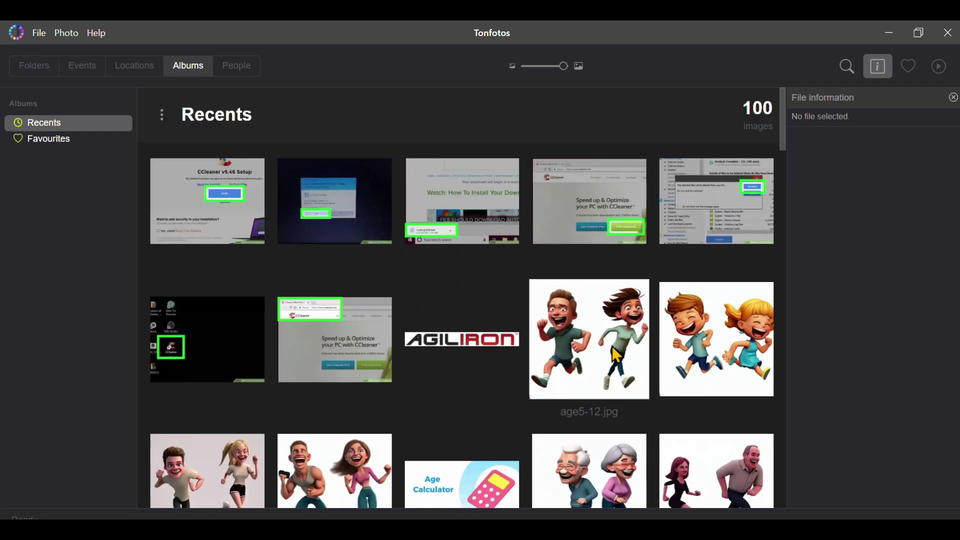
pyautogui.click(612, 346)
pyautogui.keyDown('ctrl'); pyautogui.click(720, 350); pyautogui.keyUp('ctrl')
# Add the six cartoon running images to a new album named WEIGTH CALCULATOR, then view People
pyautogui.keyDown('ctrl'); pyautogui.click(208, 470); pyautogui.keyUp('ctrl')
pyautogui.keyDown('ctrl'); pyautogui.click(335, 469); pyautogui.keyUp('ctrl')
pyautogui.keyDown('ctrl'); pyautogui.click(555, 482); pyautogui.keyUp('ctrl')
pyautogui.keyDown('ctrl'); pyautogui.click(703, 452); pyautogui.keyUp('ctrl')
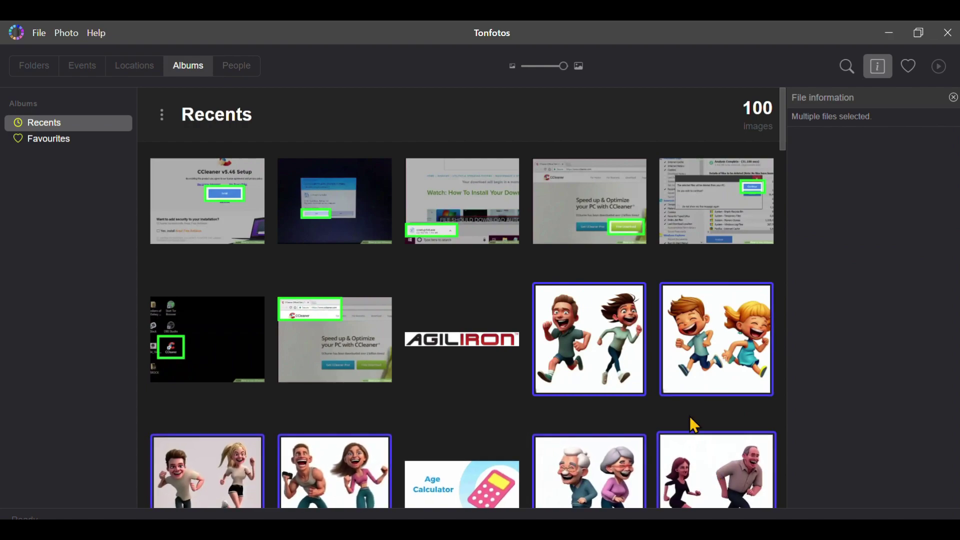
pyautogui.rightClick(603, 331)
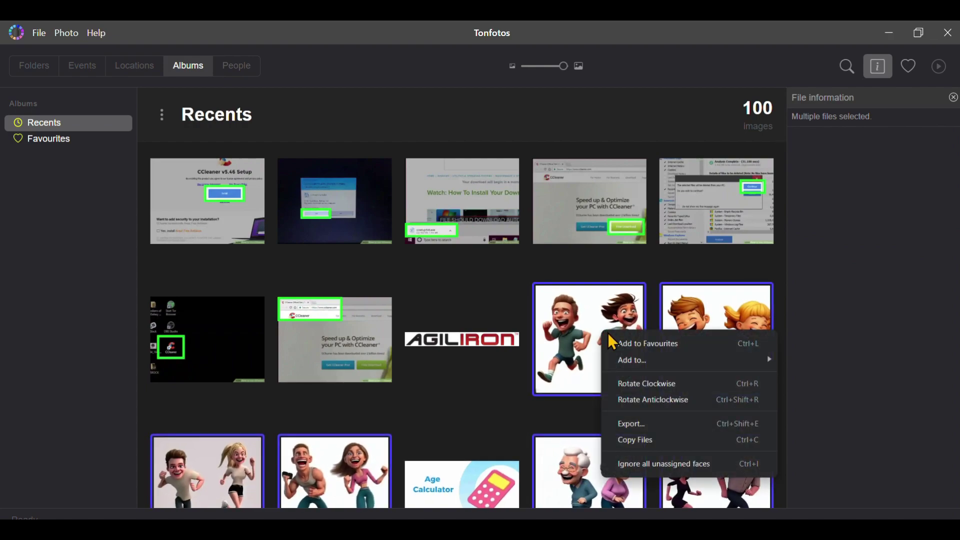
pyautogui.moveTo(666, 362)
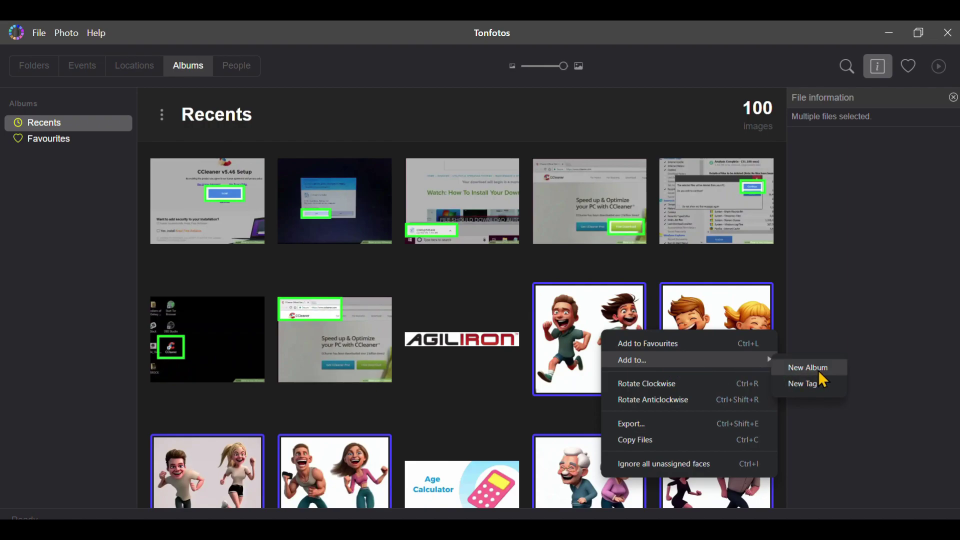
pyautogui.click(808, 368)
pyautogui.write('WEIGTH CALCULATOR')
pyautogui.press('Return')
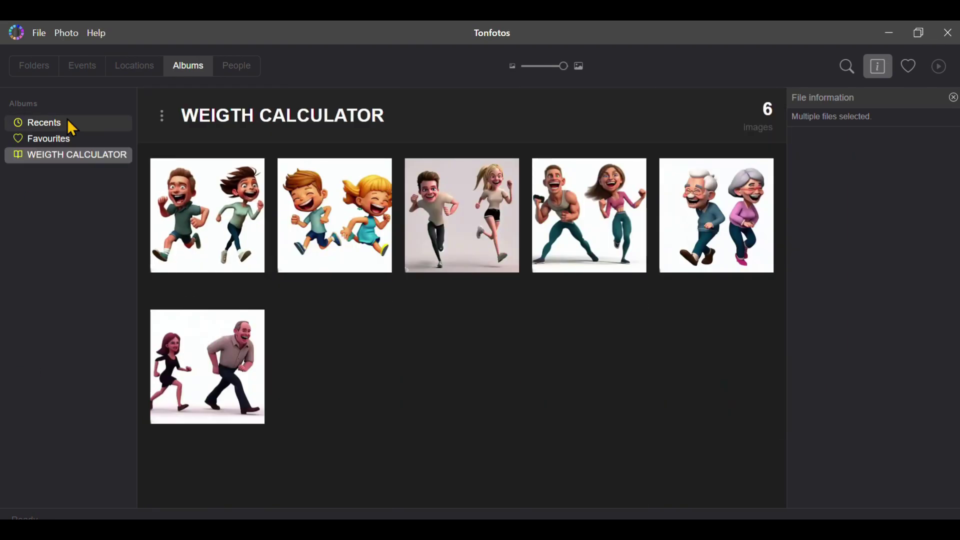
pyautogui.click(239, 66)
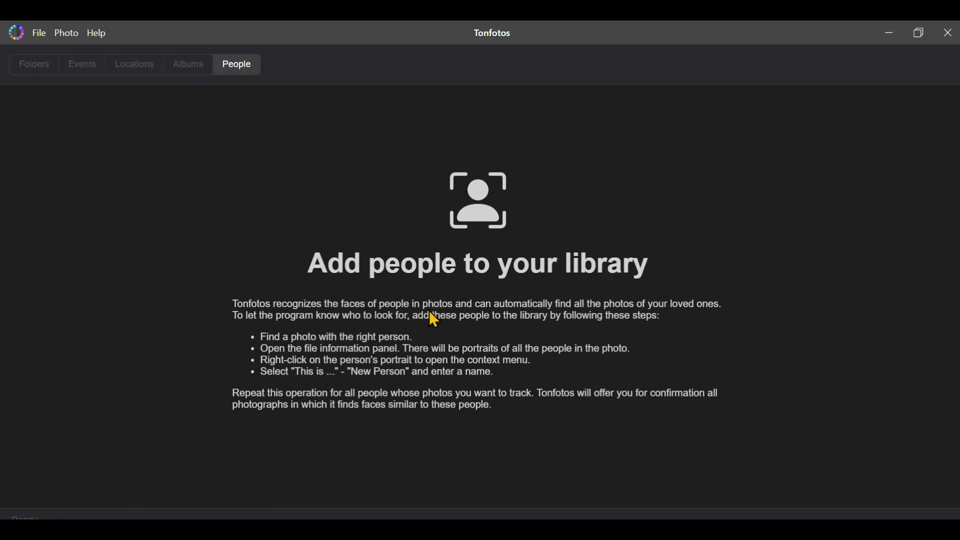
# In the Downloads folder, select the Create Article image to show its file information
pyautogui.click(55, 64)
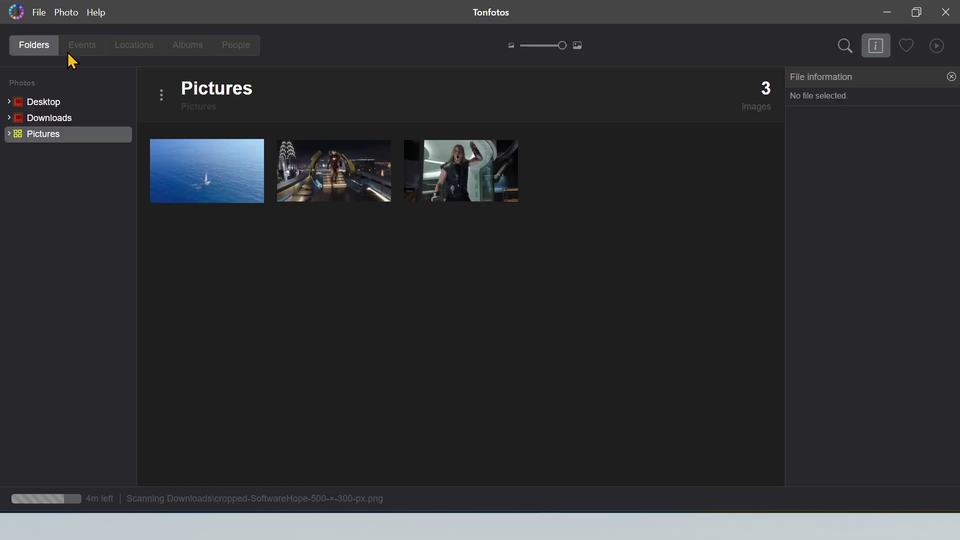
pyautogui.click(83, 64)
pyautogui.click(35, 46)
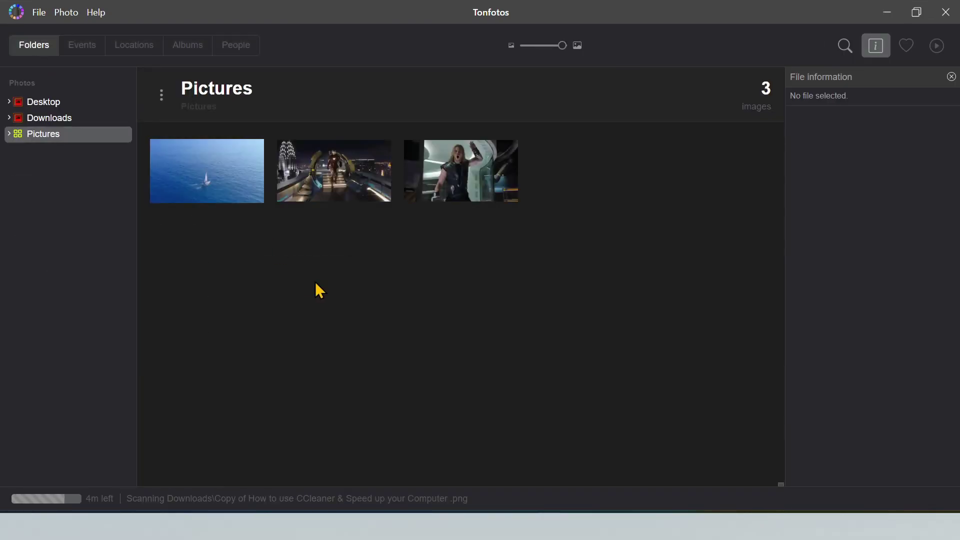
pyautogui.click(96, 118)
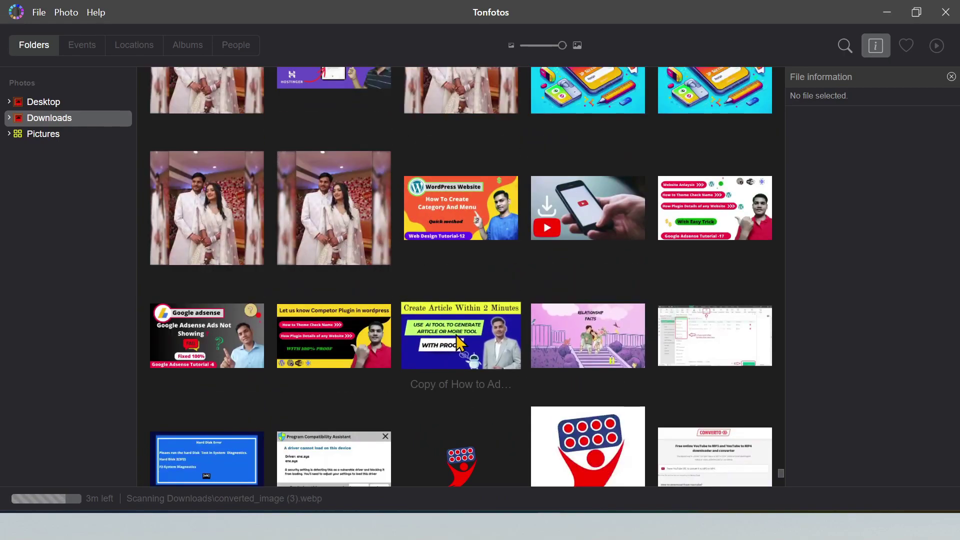
pyautogui.click(456, 336)
pyautogui.scroll(-4, 456, 324)
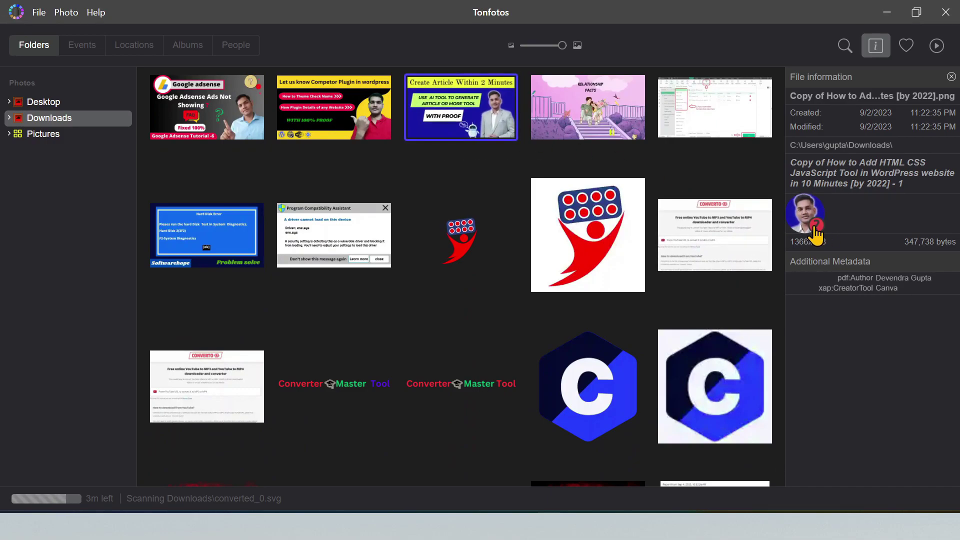
# Make the detected face in File information a new person, named with the man's full name
pyautogui.click(815, 228)
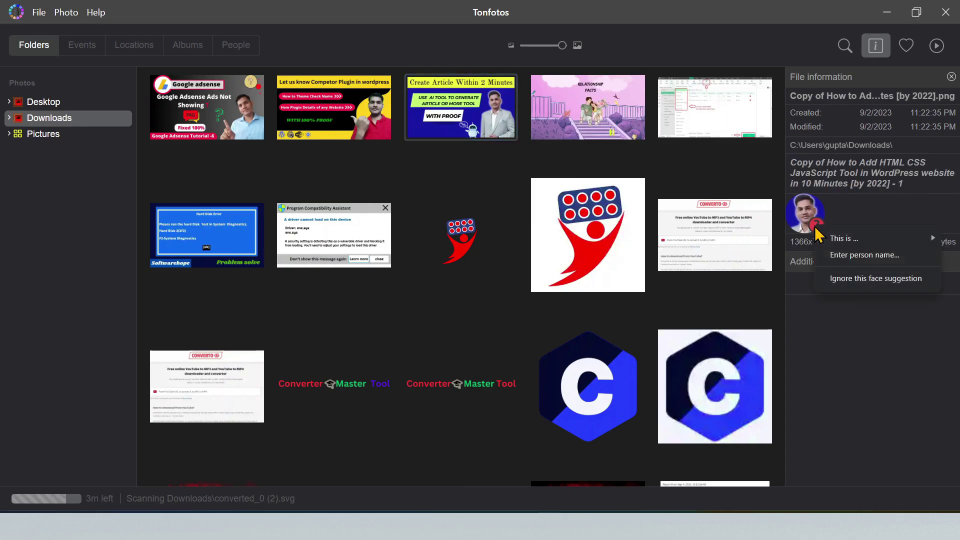
pyautogui.moveTo(855, 245)
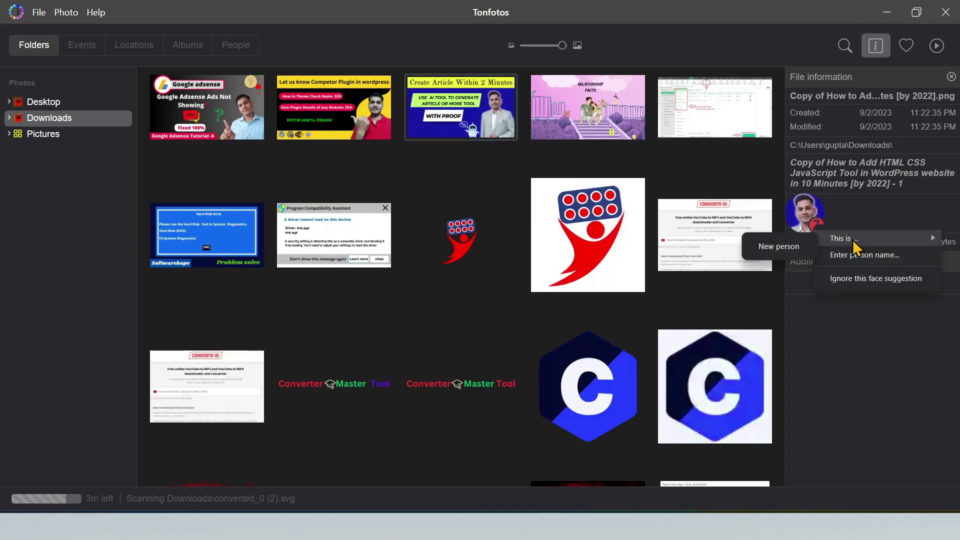
pyautogui.click(779, 247)
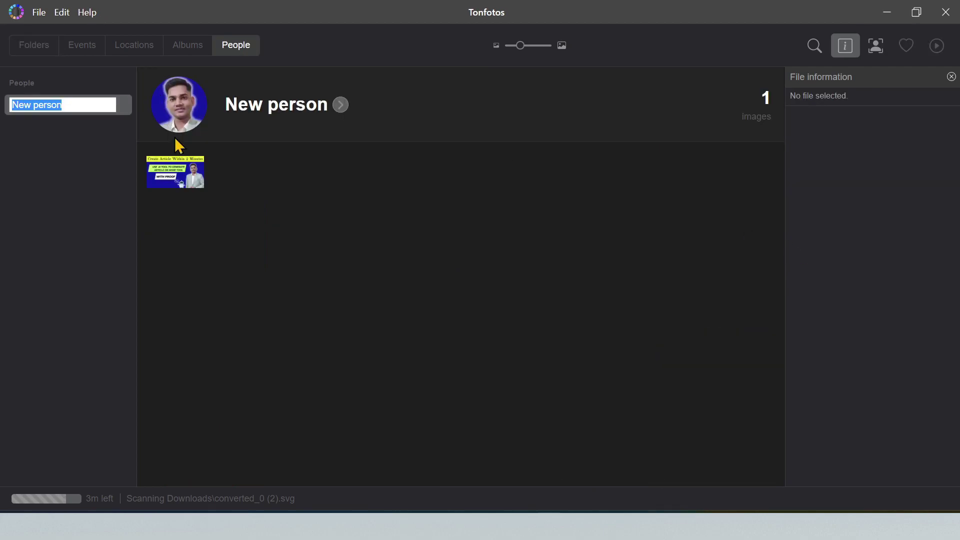
pyautogui.hotkey('ctrl', 'a')
pyautogui.press('BackSpace')
pyautogui.press('Return')
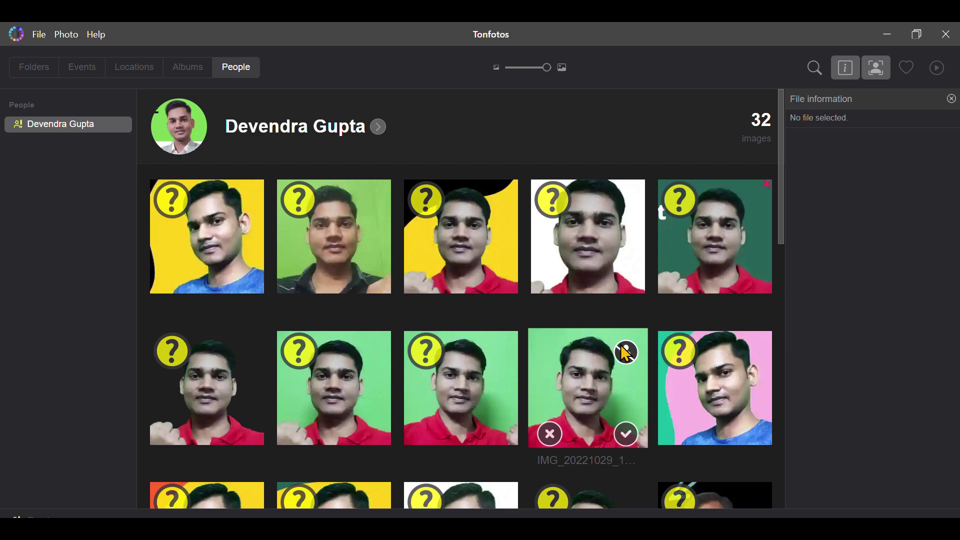
# Run File > Suggest new person and ignore the bespectacled man without deleting his faces
pyautogui.scroll(-10, 658, 345)
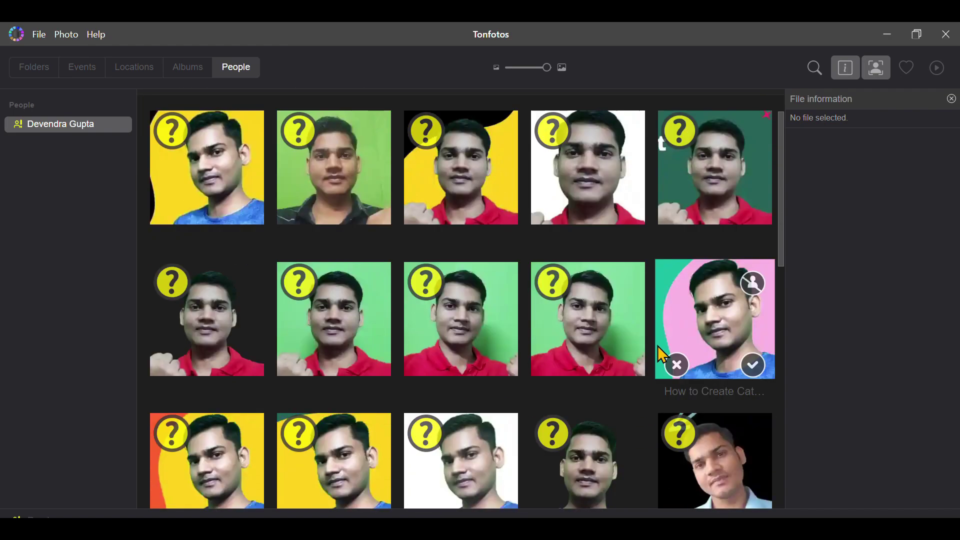
pyautogui.scroll(10, 589, 414)
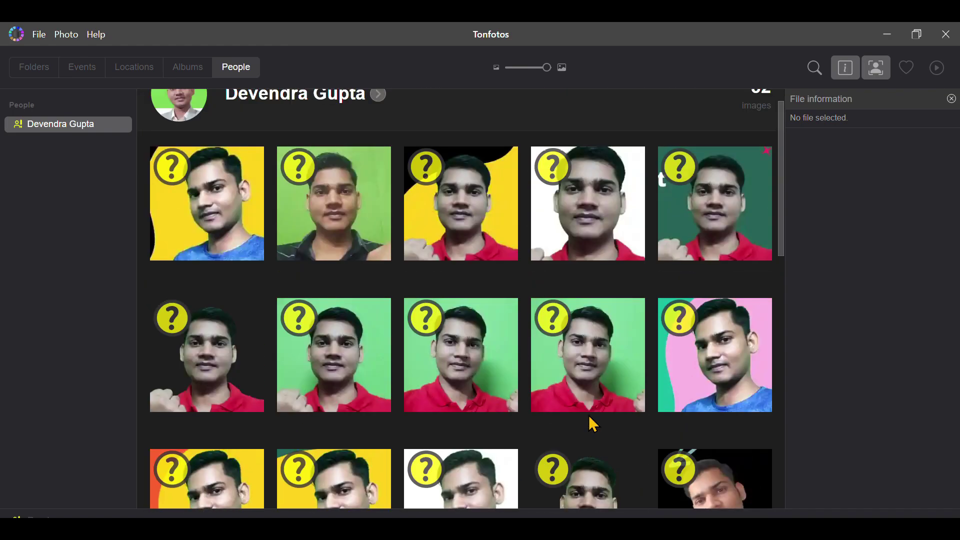
pyautogui.click(40, 35)
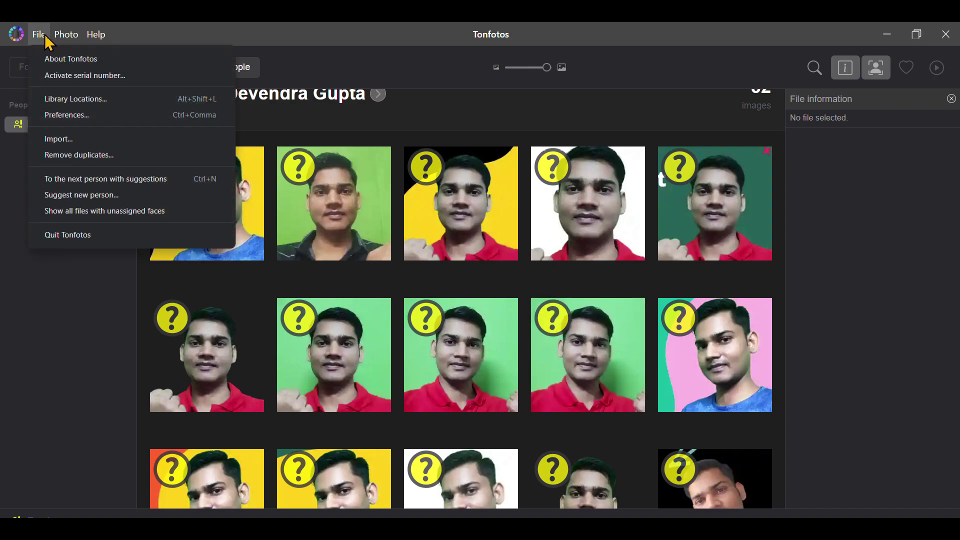
pyautogui.click(81, 196)
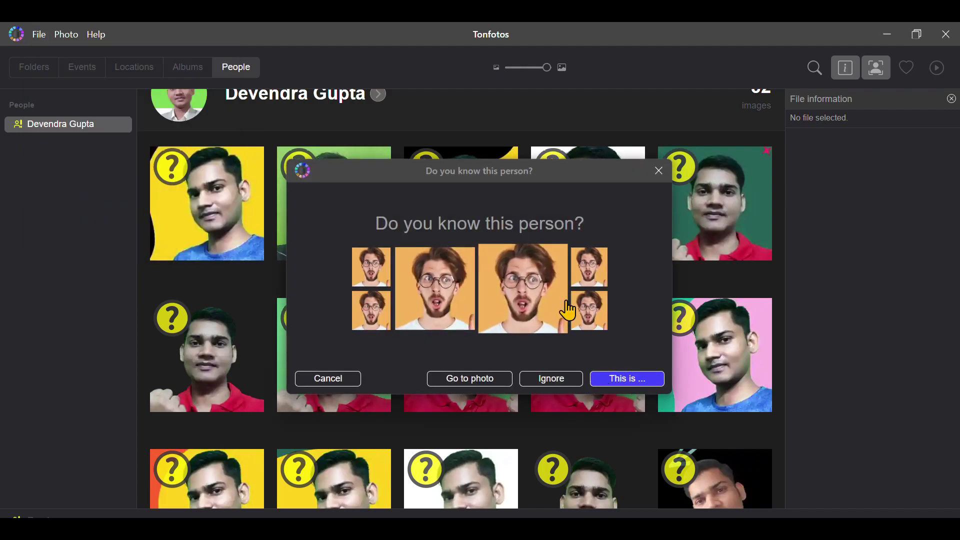
pyautogui.click(570, 384)
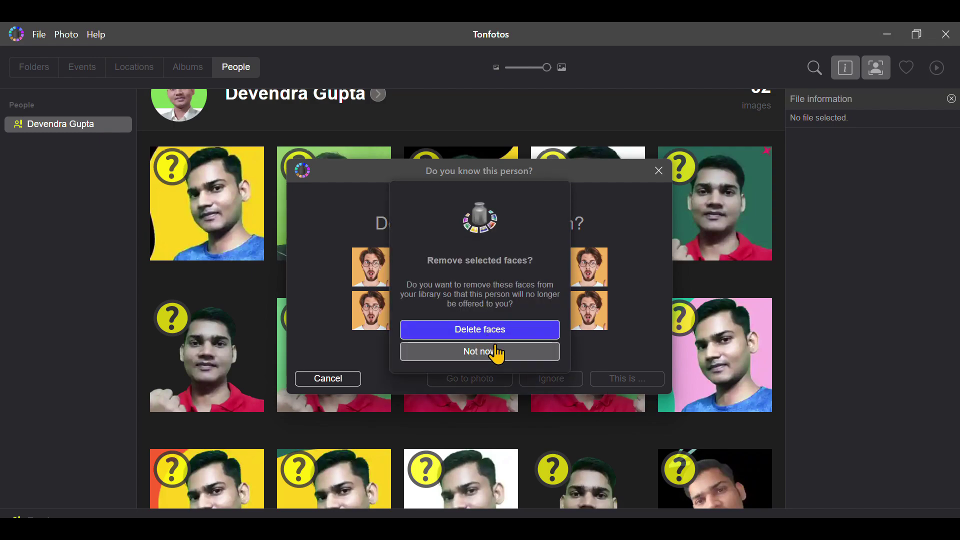
pyautogui.click(489, 354)
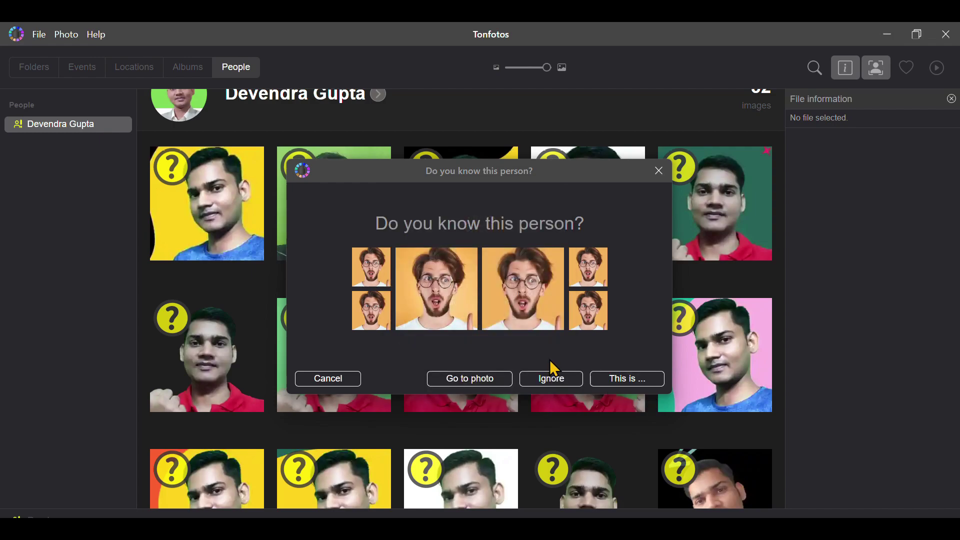
# Skip him again, keeping his faces, and assign the next suggested group to the named person
pyautogui.click(565, 385)
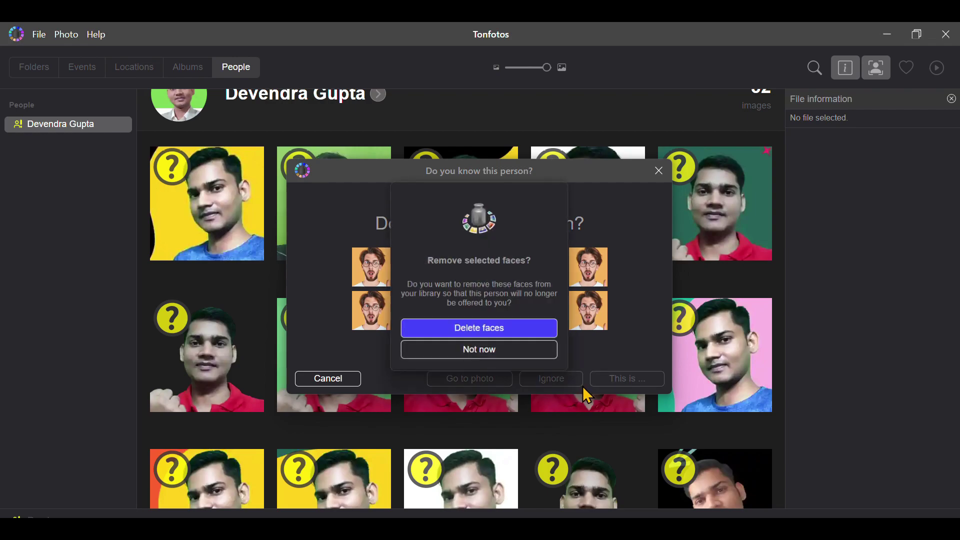
pyautogui.click(508, 355)
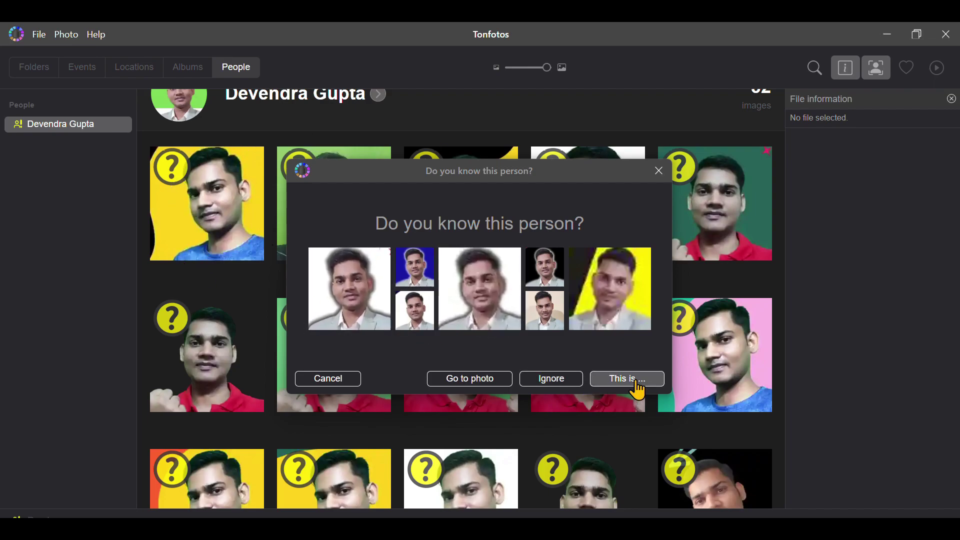
pyautogui.click(620, 379)
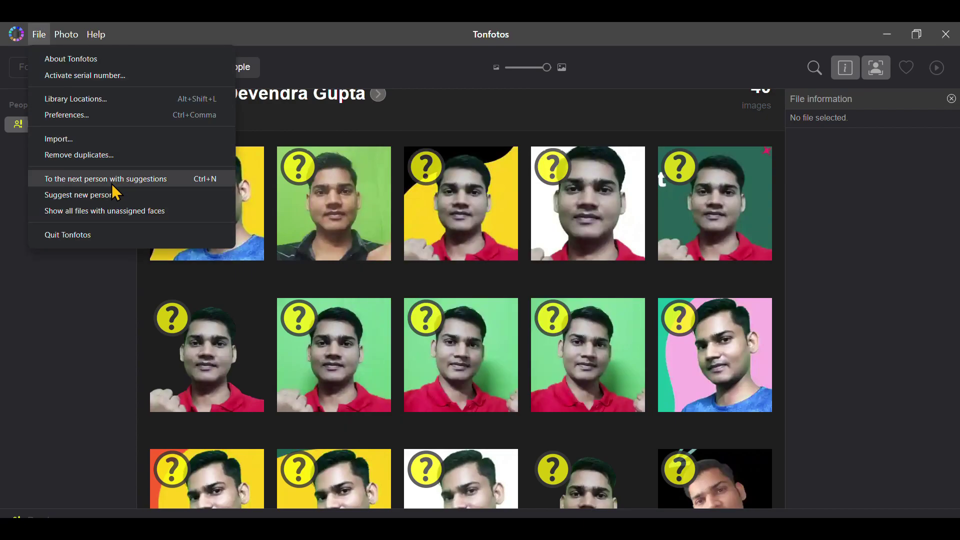
# Scroll through the People list to review IRON MAN, Youtube and the 117-photo person while scanning finishes
pyautogui.scroll(-10, 643, 403)
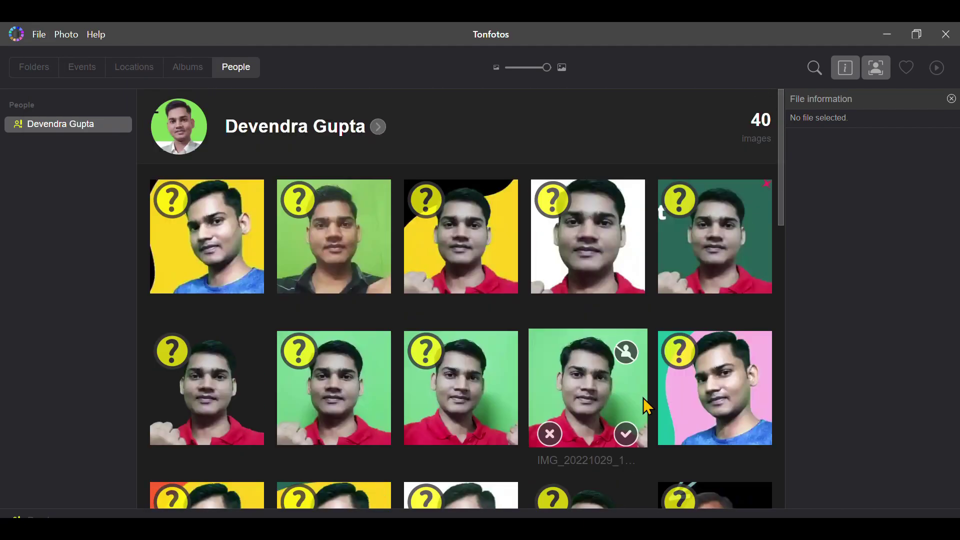
pyautogui.scroll(-6, 489, 386)
pyautogui.scroll(6, 551, 439)
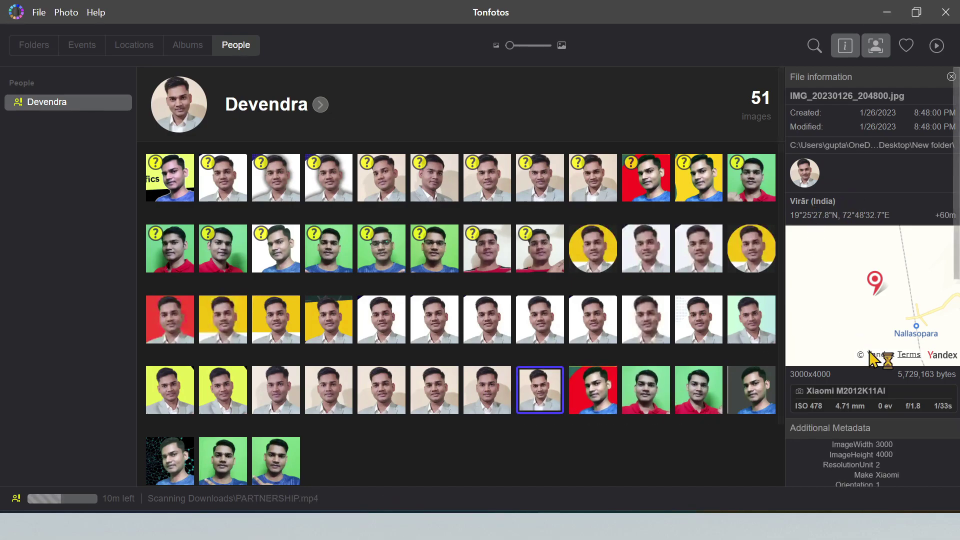
pyautogui.scroll(-3, 872, 357)
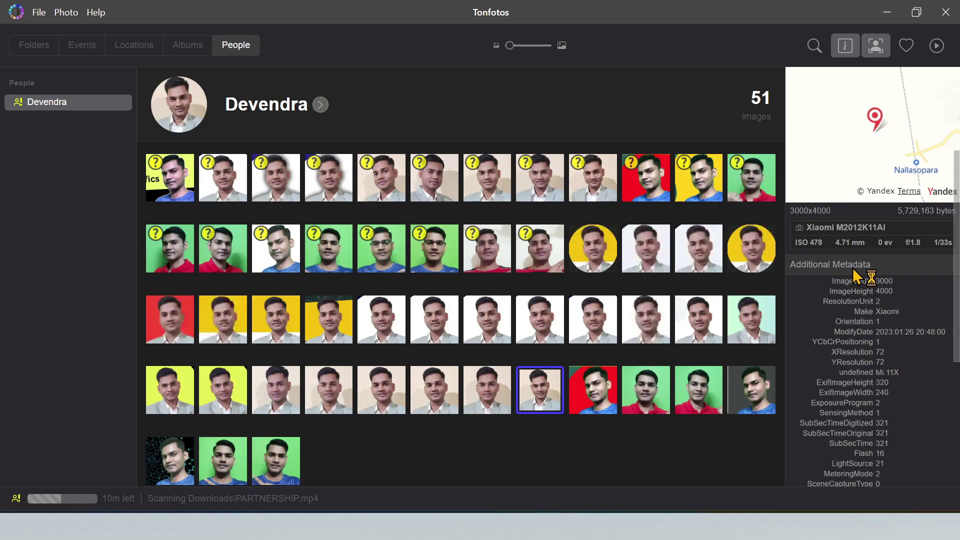
pyautogui.scroll(-5, 895, 378)
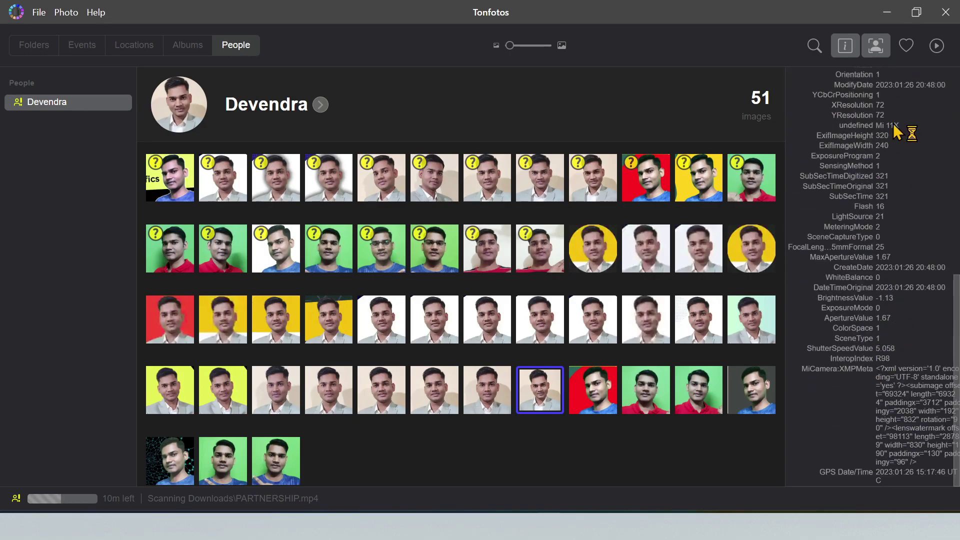
pyautogui.scroll(8, 898, 383)
pyautogui.scroll(-5, 899, 307)
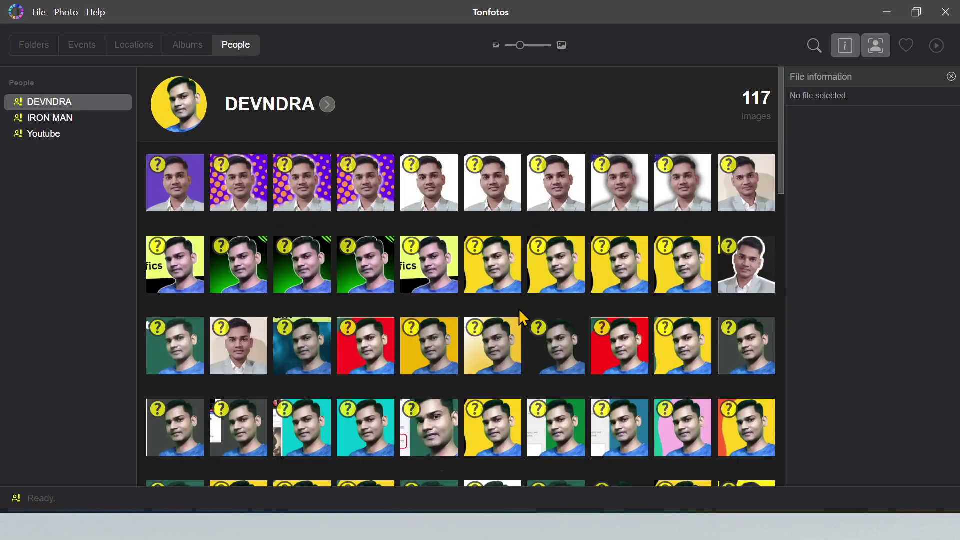